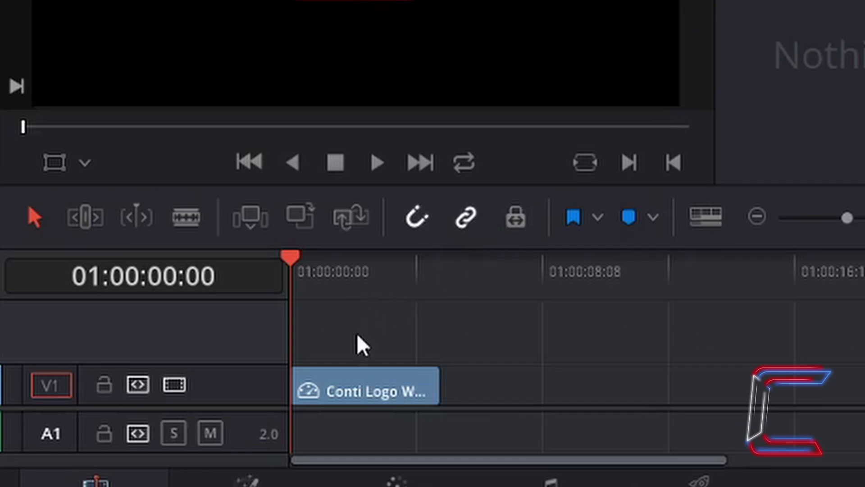
- Select the Conti Logo WATERMARK.png clip on V1 to show its Composite and Transform settings
{"action": "left_click", "coordinate": [354, 377]}
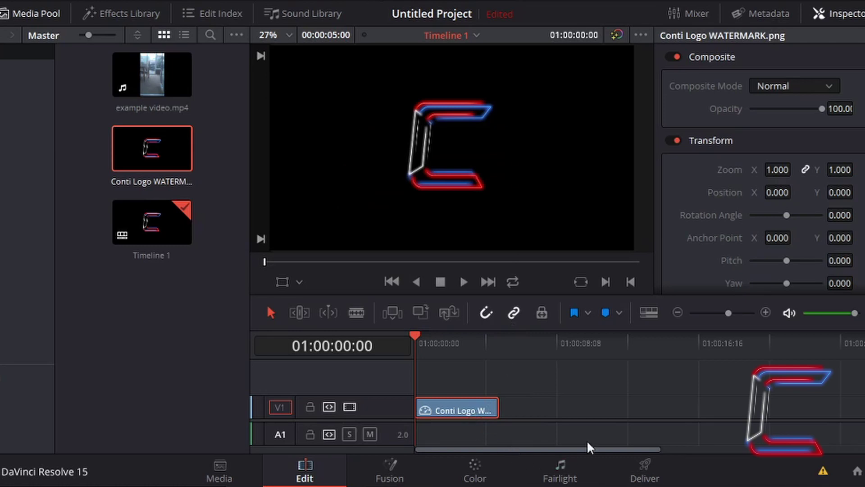
- Deselect the logo clip by selecting empty timeline space, clearing the Inspector
{"action": "left_click", "coordinate": [613, 408]}
{"action": "left_click", "coordinate": [655, 475]}
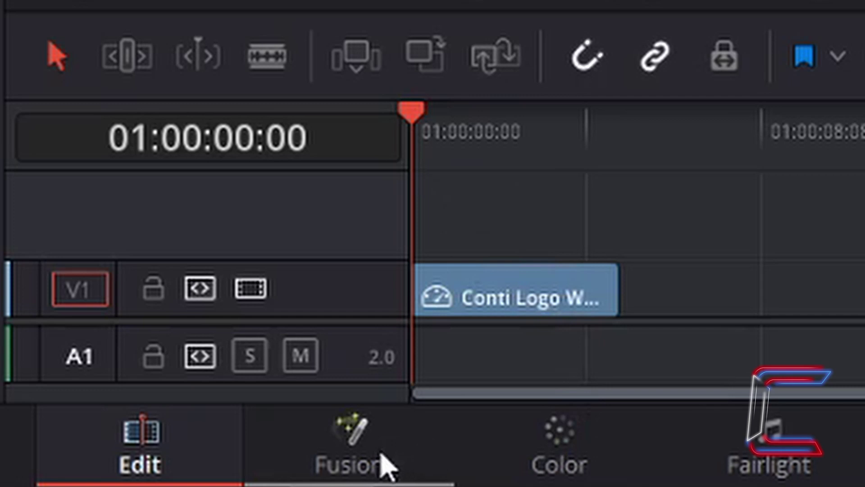
- Open the logo clip on the Fusion page and select the MediaIn1 node
{"action": "left_click", "coordinate": [402, 425]}
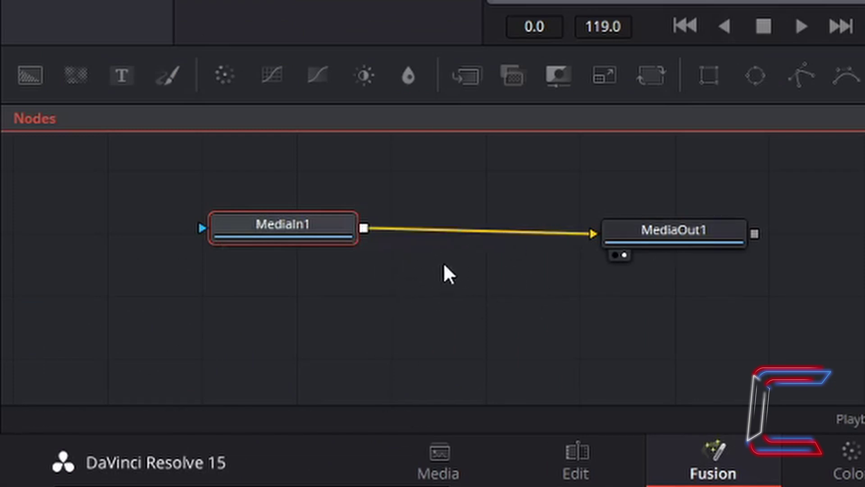
{"action": "mouse_move", "coordinate": [301, 237]}
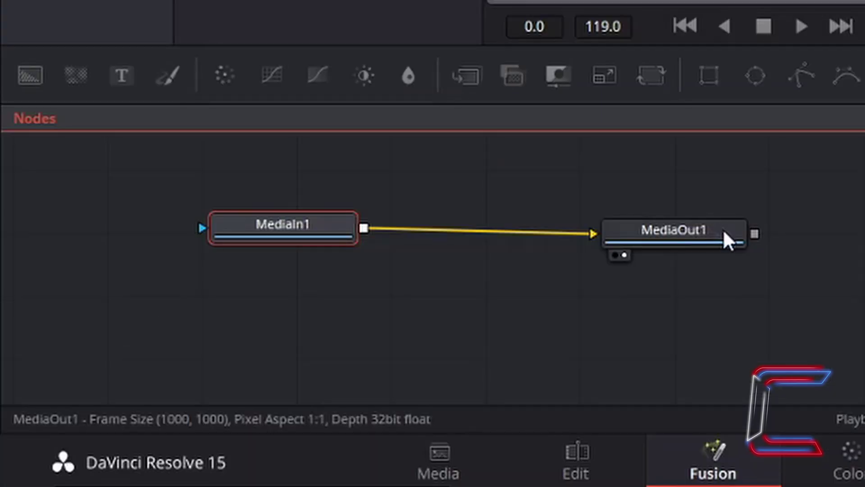
{"action": "mouse_move", "coordinate": [724, 232]}
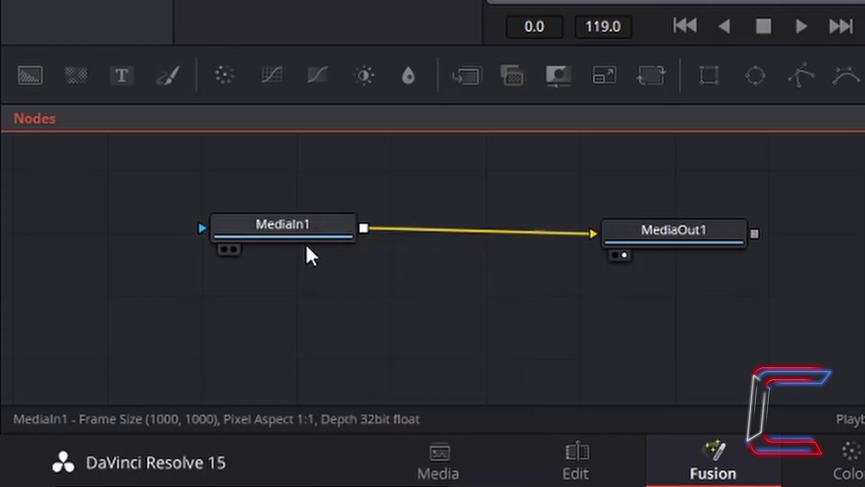
{"action": "left_click", "coordinate": [306, 236]}
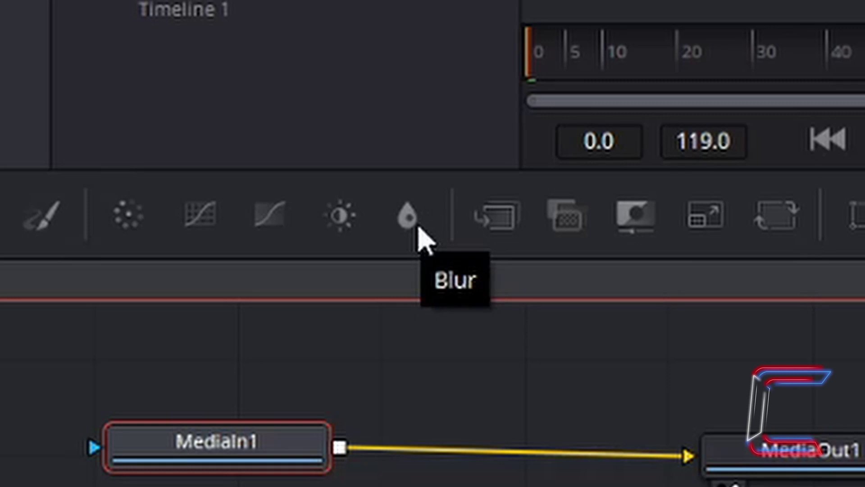
- Add a Blur1 node after MediaIn1 so it feeds MediaOut1
{"action": "left_click", "coordinate": [412, 220]}
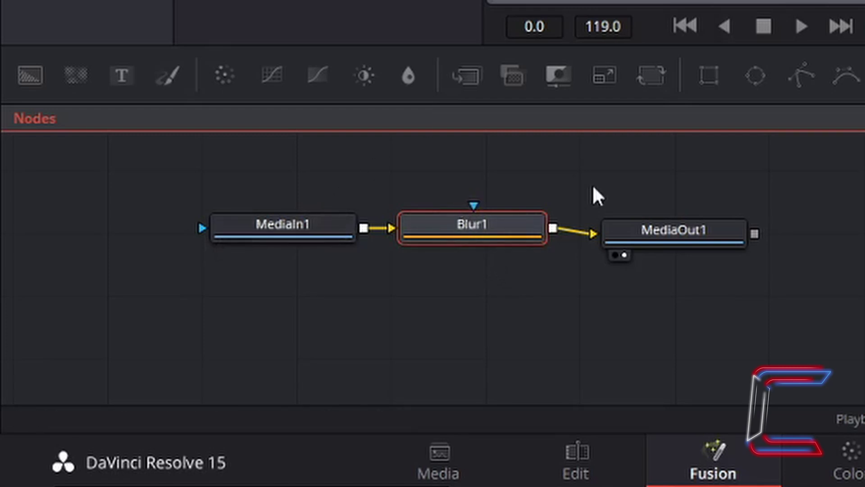
{"action": "mouse_move", "coordinate": [644, 243]}
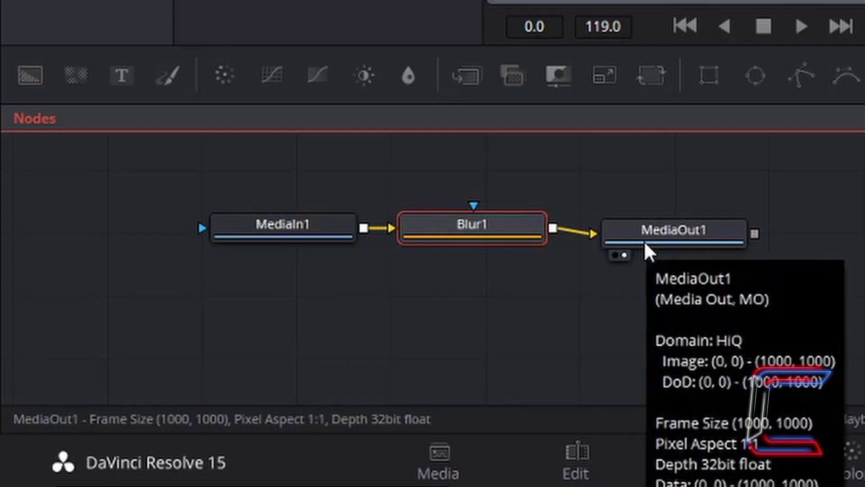
{"action": "mouse_move", "coordinate": [487, 237]}
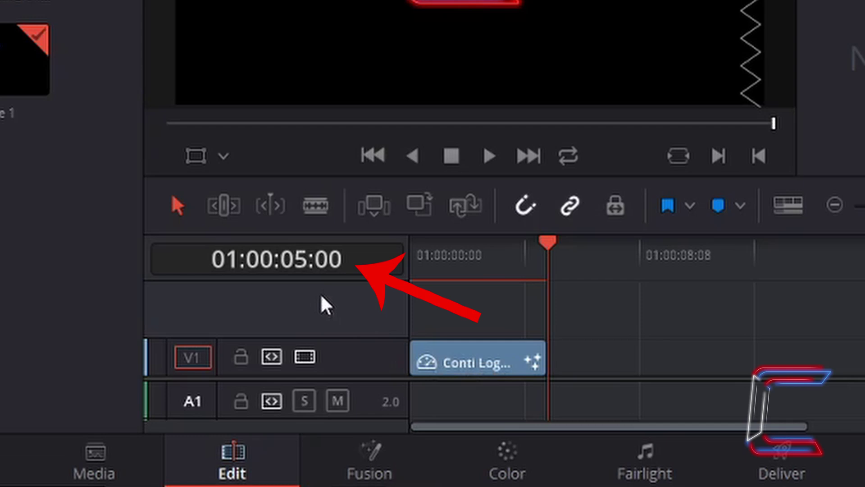
{"action": "left_click", "coordinate": [409, 247]}
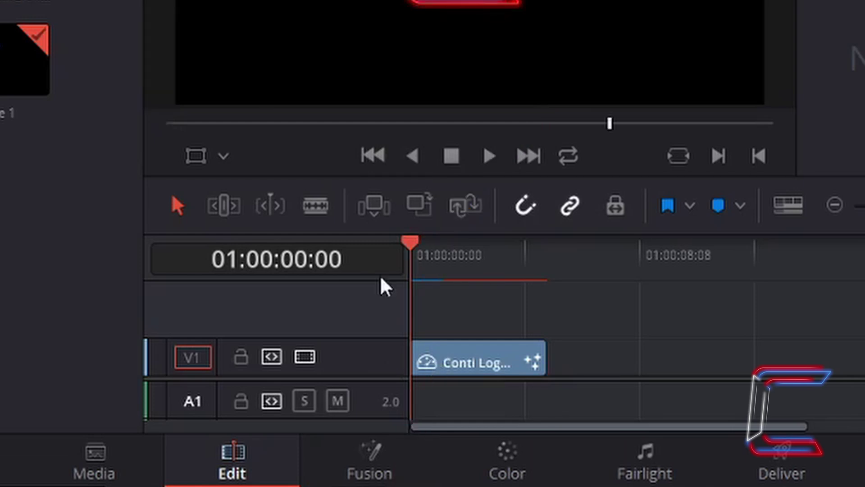
{"action": "key", "text": "space"}
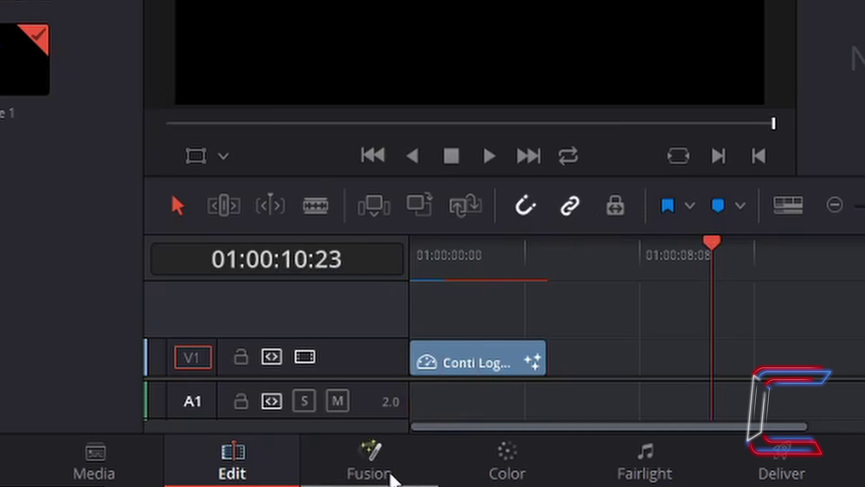
{"action": "left_click", "coordinate": [390, 477]}
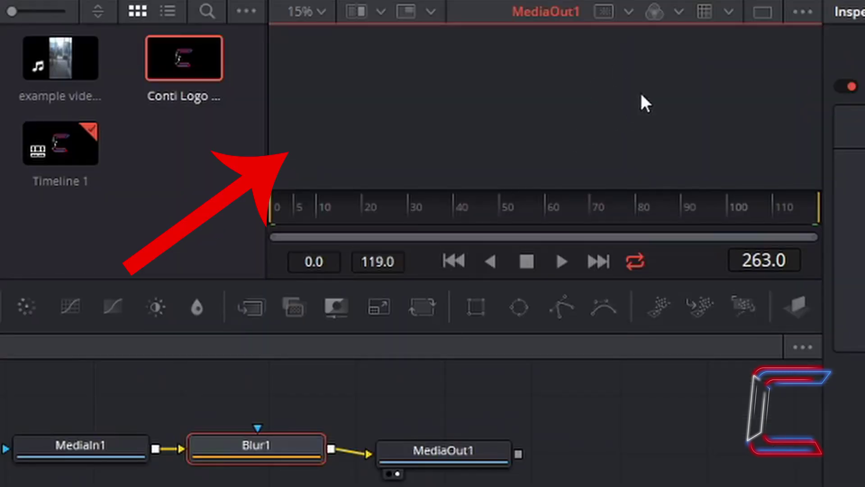
{"action": "left_click", "coordinate": [257, 469]}
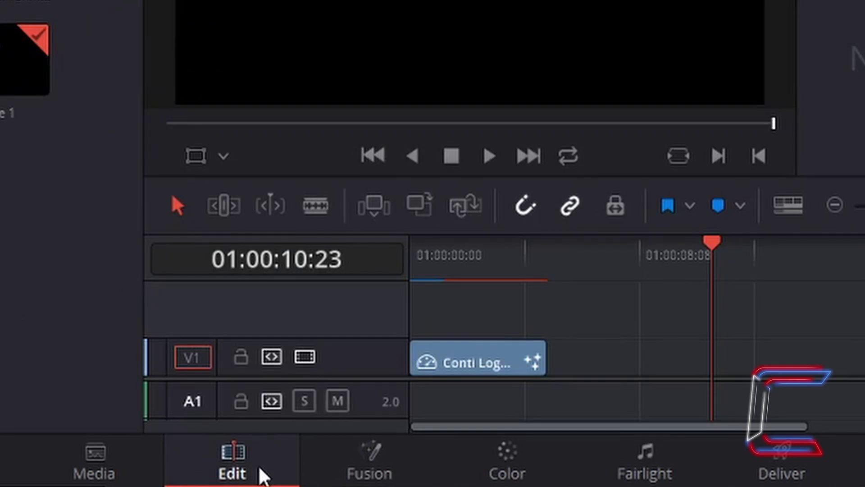
{"action": "left_click_drag", "start_coordinate": [712, 243], "coordinate": [551, 283]}
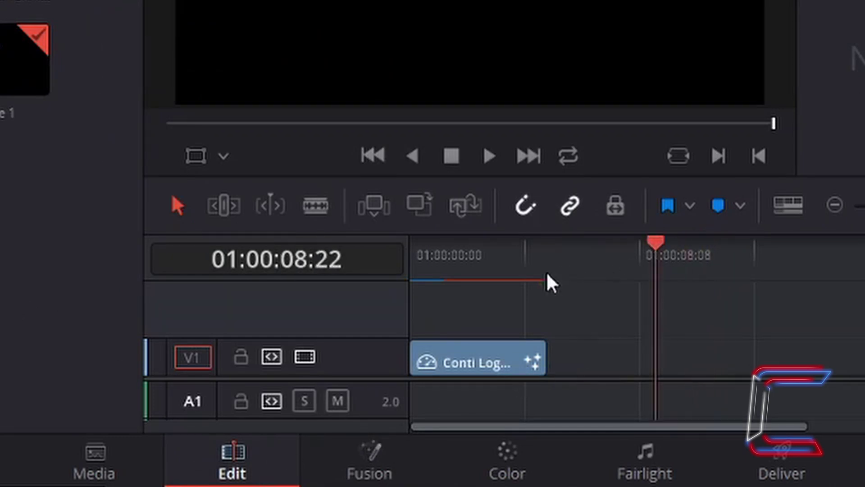
{"action": "key", "text": "Home"}
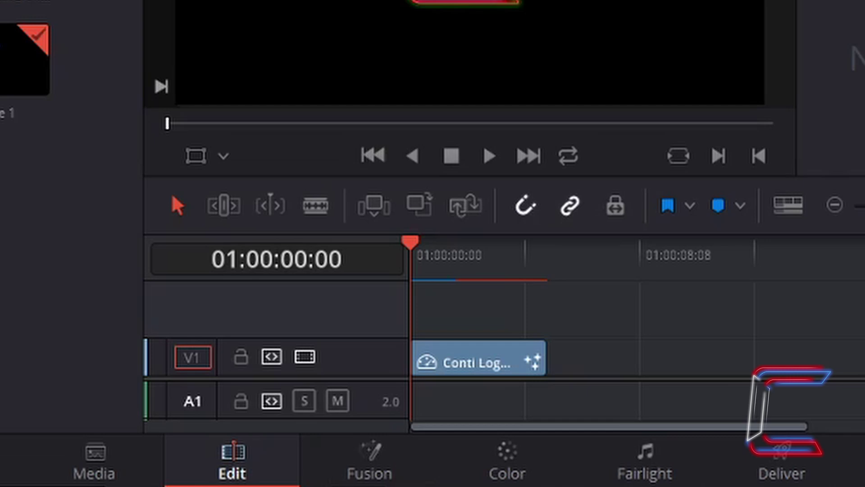
- Switch to the Fusion page, scrub through the logo clip and jump to its end
{"action": "left_click", "coordinate": [374, 478]}
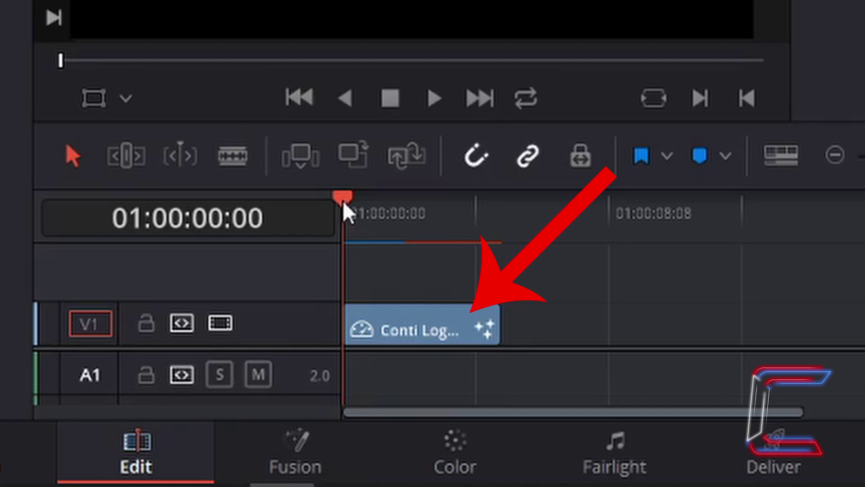
{"action": "left_click_drag", "start_coordinate": [344, 203], "coordinate": [488, 207]}
{"action": "key", "text": "Down"}
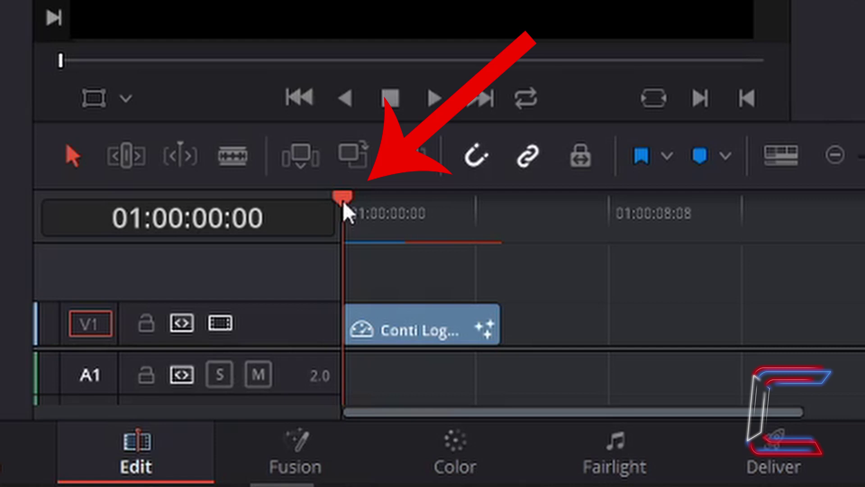
- Scrub from the opening frames and place the playhead at the clip's end, 01:00:05:00
{"action": "left_click_drag", "start_coordinate": [344, 209], "coordinate": [369, 218]}
{"action": "left_click", "coordinate": [373, 221]}
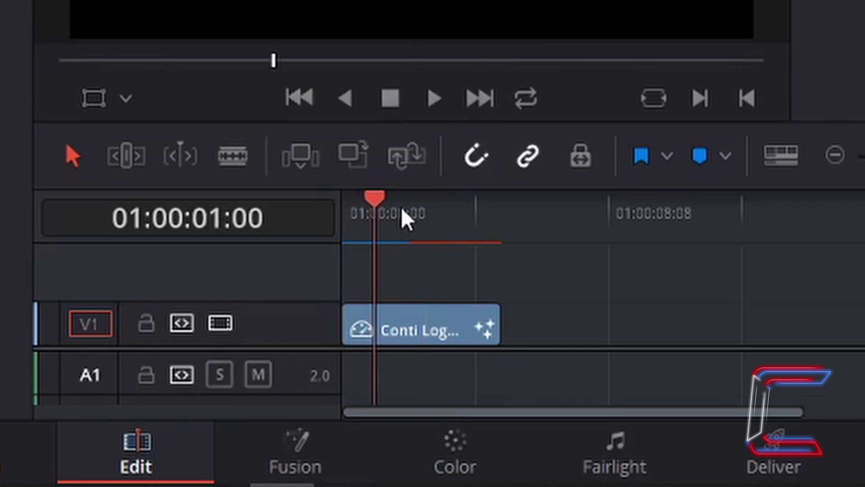
{"action": "left_click", "coordinate": [462, 207]}
{"action": "left_click", "coordinate": [464, 205]}
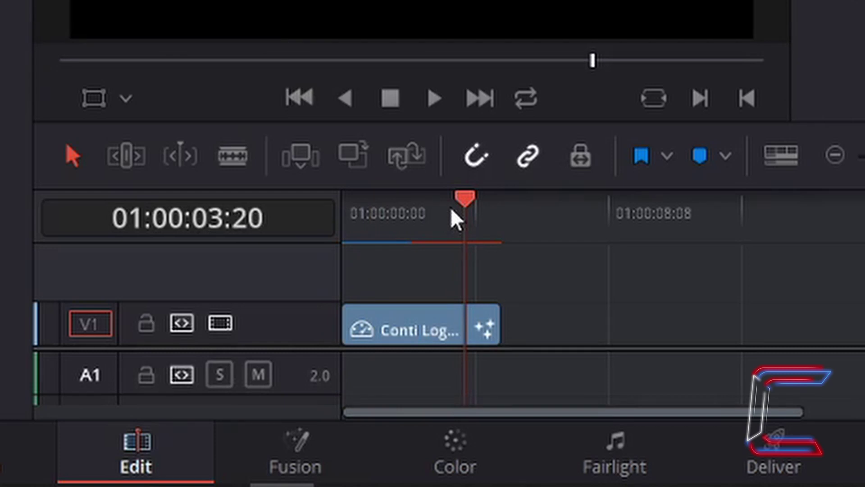
{"action": "left_click_drag", "start_coordinate": [452, 208], "coordinate": [477, 212]}
{"action": "left_click", "coordinate": [491, 204]}
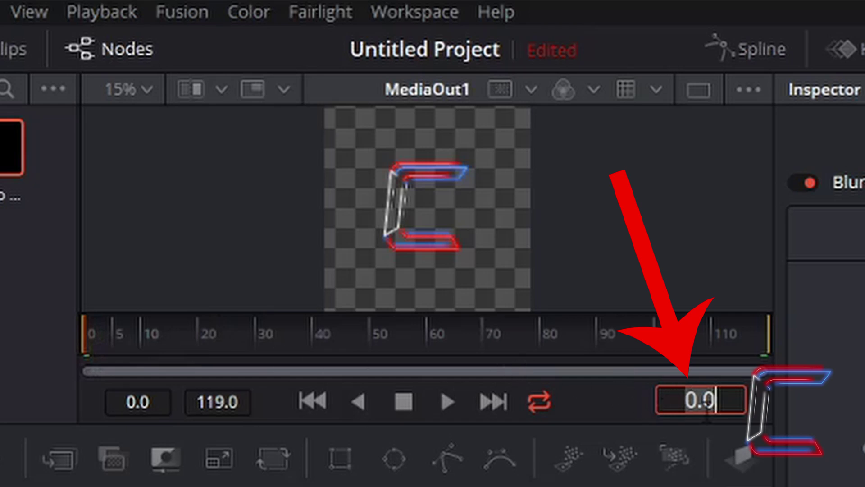
- Park the Fusion comp at frame 24 after briefly visiting frames 75 and 53
{"action": "key", "text": "Return"}
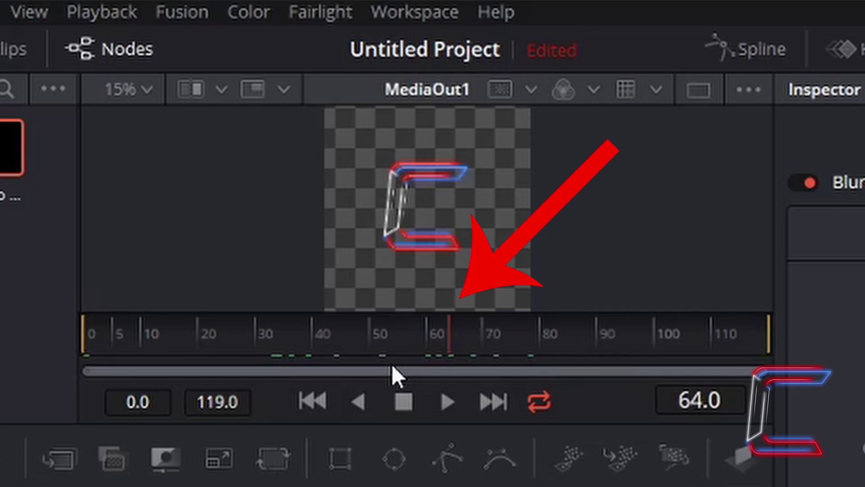
{"action": "left_click", "coordinate": [514, 331]}
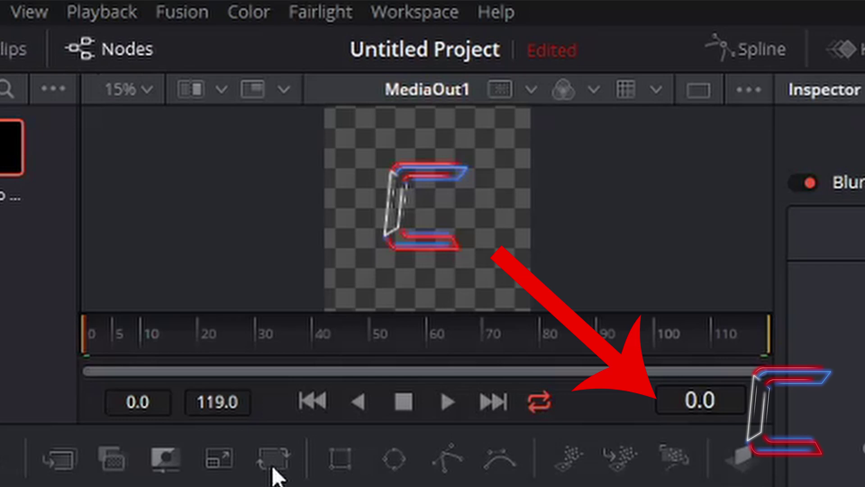
{"action": "left_click", "coordinate": [388, 346]}
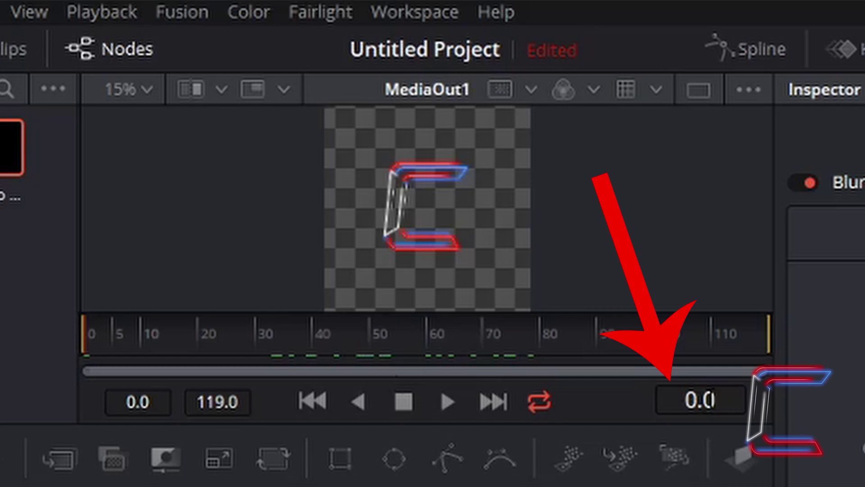
{"action": "left_click", "coordinate": [712, 400]}
{"action": "type", "text": "24"}
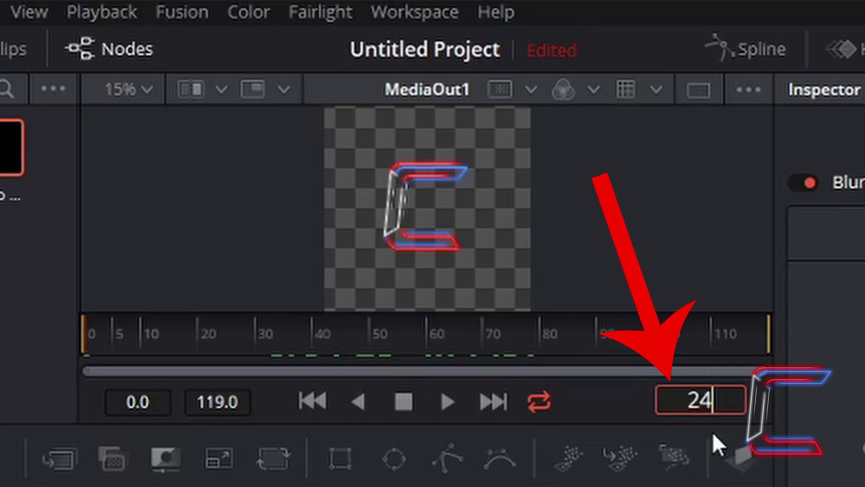
{"action": "key", "text": "Return"}
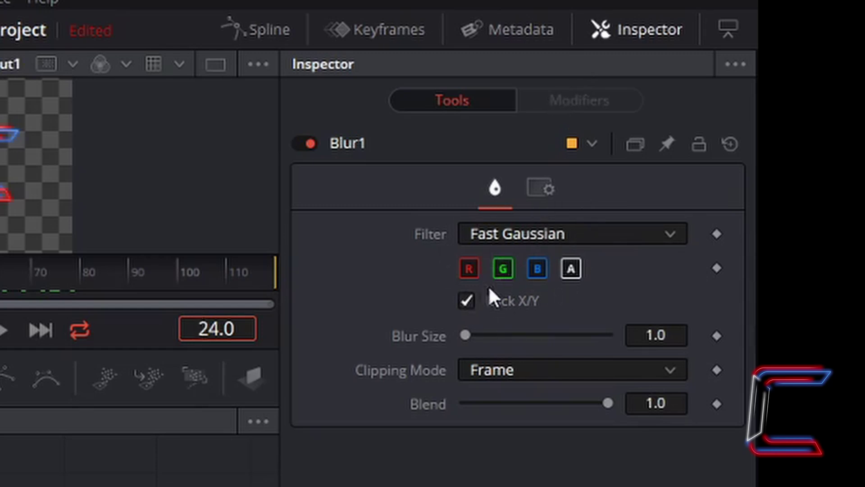
- Keyframe Blur1's Blur Size at its current 1.0 value on frame 24
{"action": "left_click", "coordinate": [717, 336]}
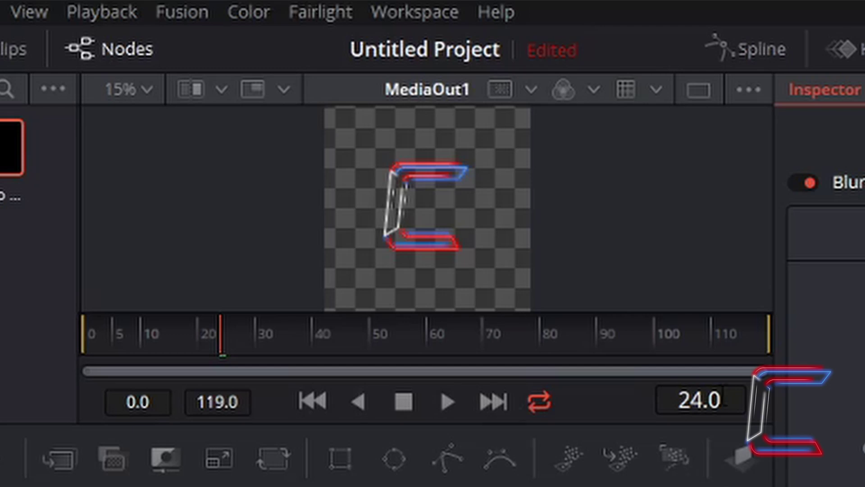
- Go to frame 48, add a Blur Size keyframe and raise it to 100
{"action": "left_click", "coordinate": [724, 396]}
{"action": "type", "text": "48"}
{"action": "key", "text": "Return"}
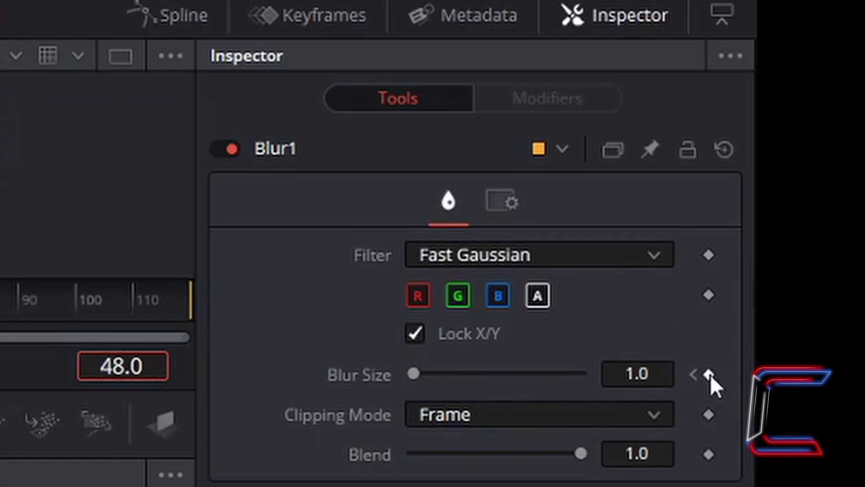
{"action": "left_click", "coordinate": [709, 375]}
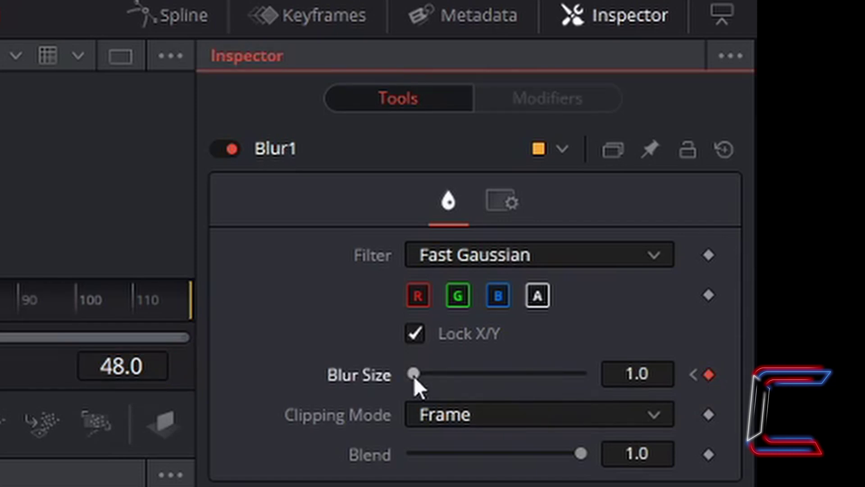
{"action": "left_click_drag", "start_coordinate": [414, 376], "coordinate": [638, 378]}
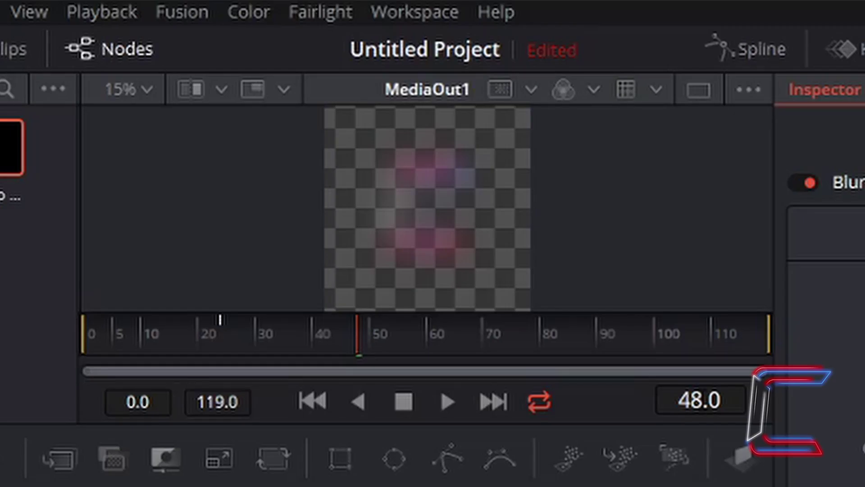
- Go to frame 72, add a Blur Size keyframe and bring it back to 0.0
{"action": "left_click", "coordinate": [701, 400]}
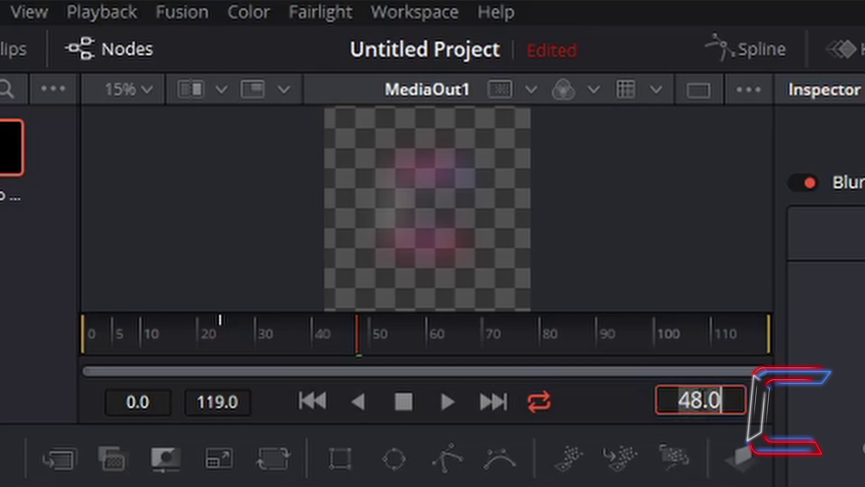
{"action": "type", "text": "7"}
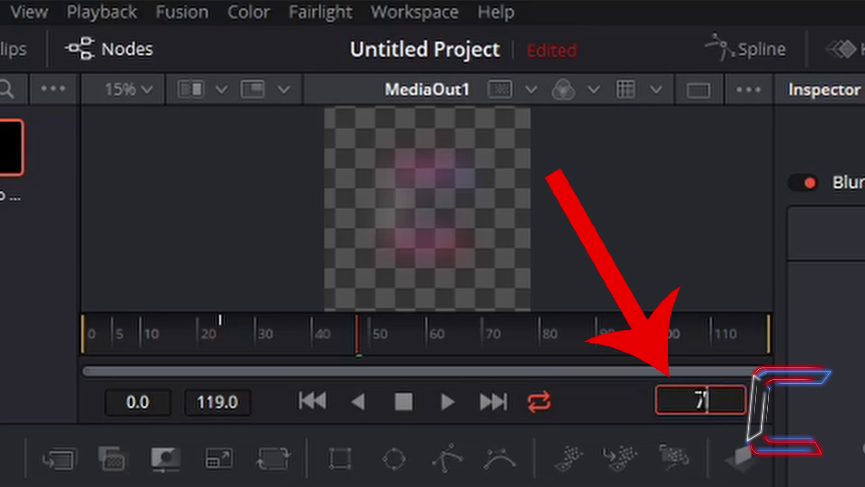
{"action": "type", "text": "2"}
{"action": "key", "text": "Return"}
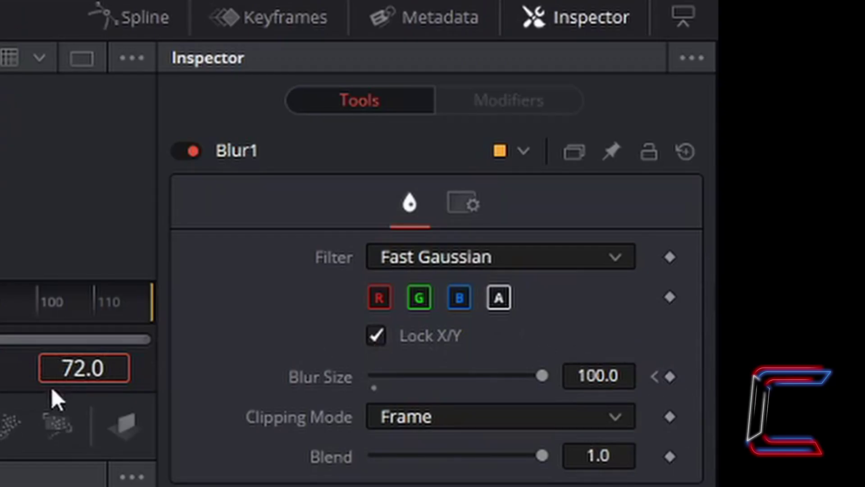
{"action": "left_click", "coordinate": [669, 376]}
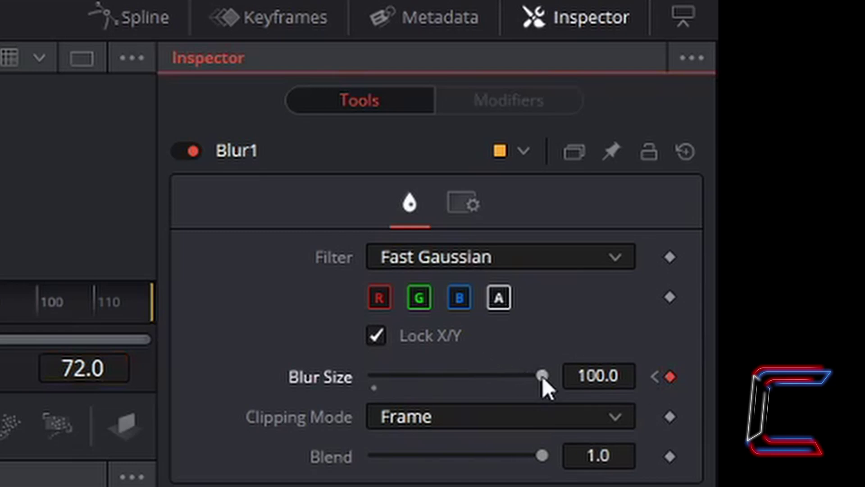
{"action": "left_click_drag", "start_coordinate": [542, 376], "coordinate": [293, 391]}
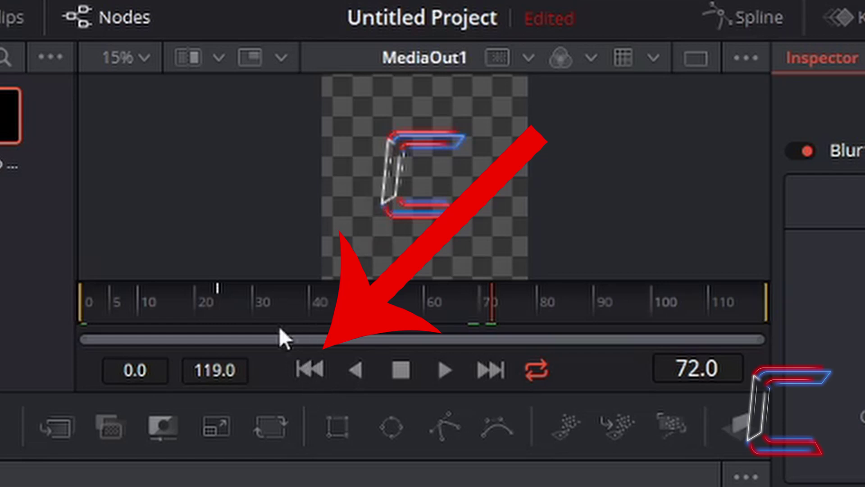
- Return to frame 0 and start playback to preview the animated logo blur
{"action": "left_click", "coordinate": [310, 370]}
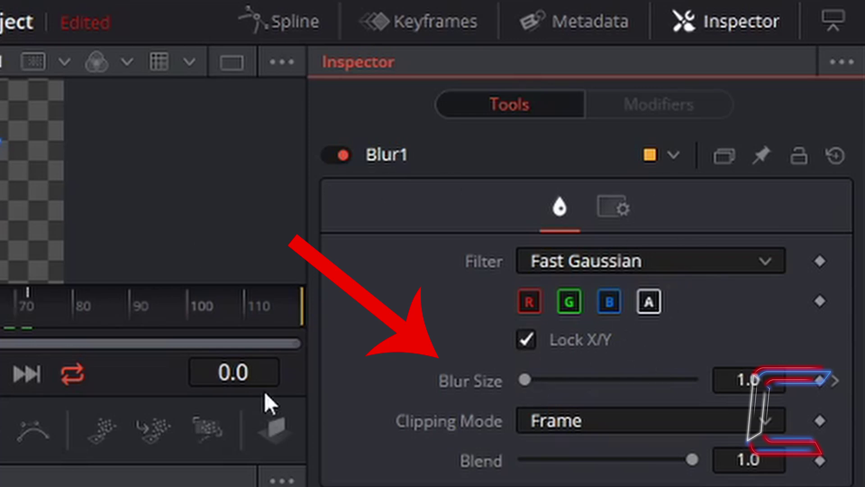
{"action": "key", "text": "space"}
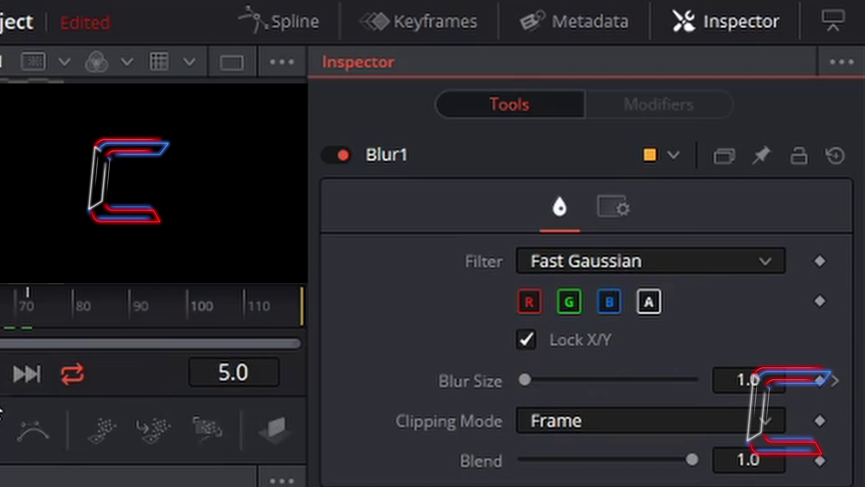